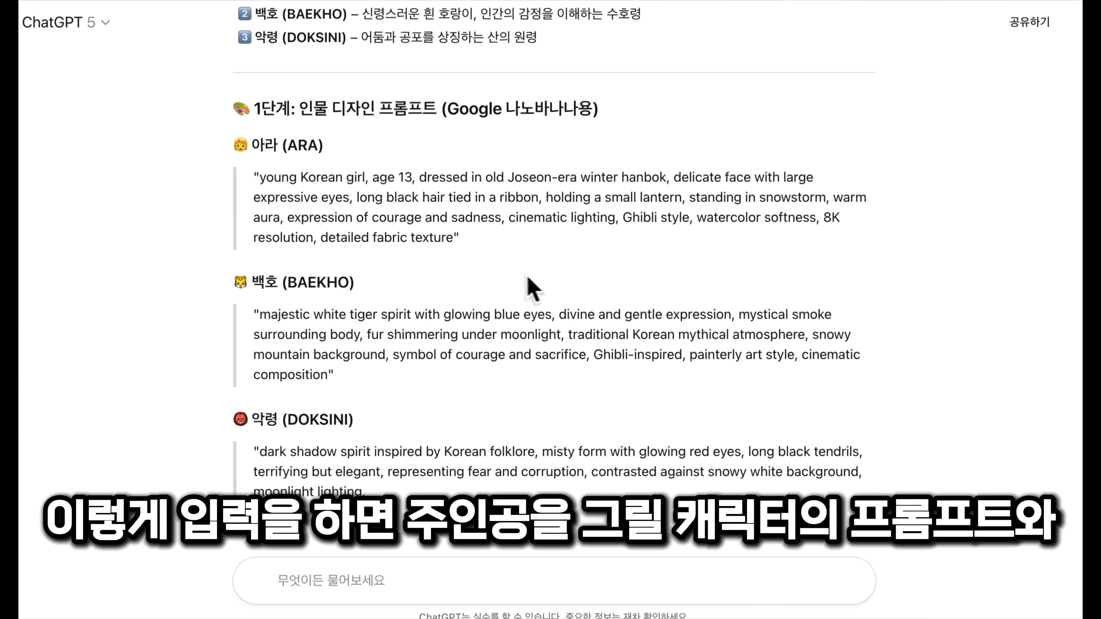
Step: Copy the ARA character prompt from ChatGPT and paste it as the text description of a new subject image in Whisk
left_click_drag(259, 178, 456, 238)
key("ctrl+c")
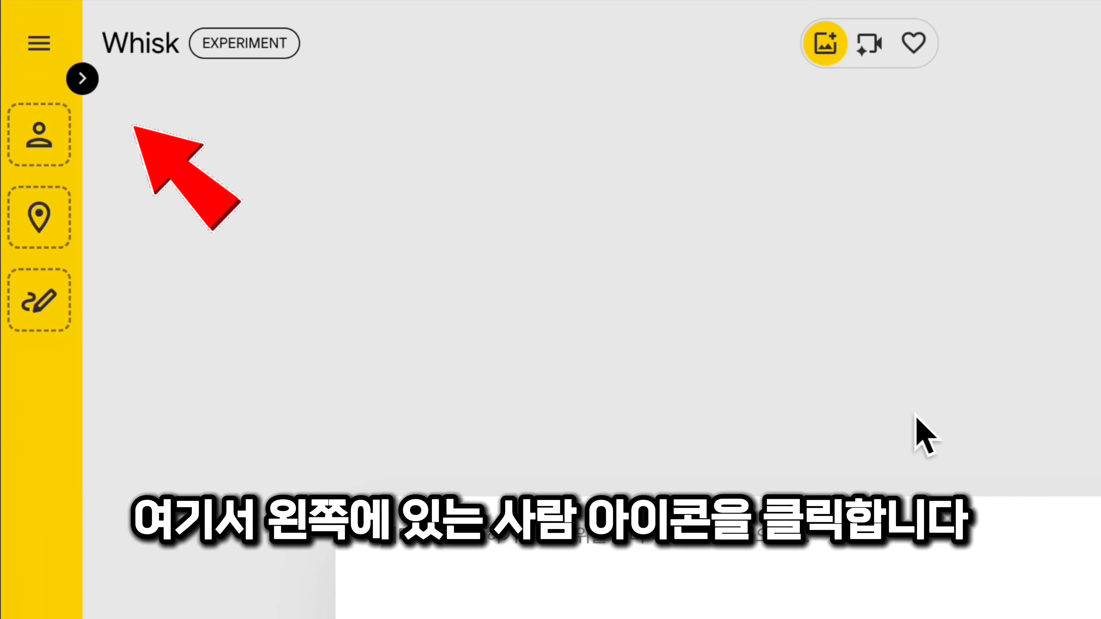
left_click(82, 79)
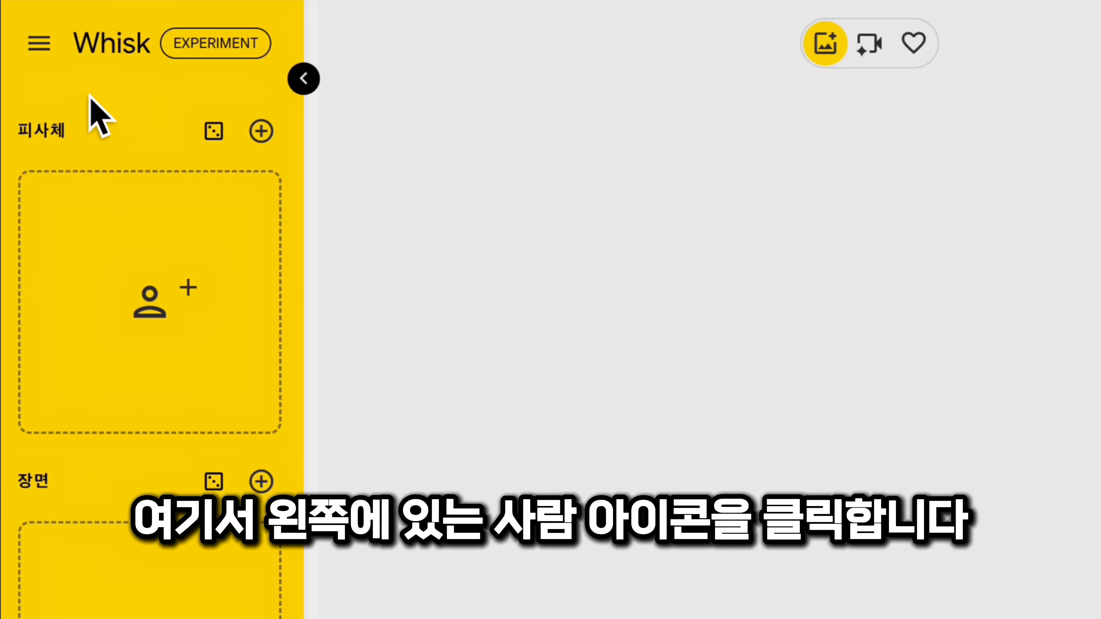
mouse_move(161, 255)
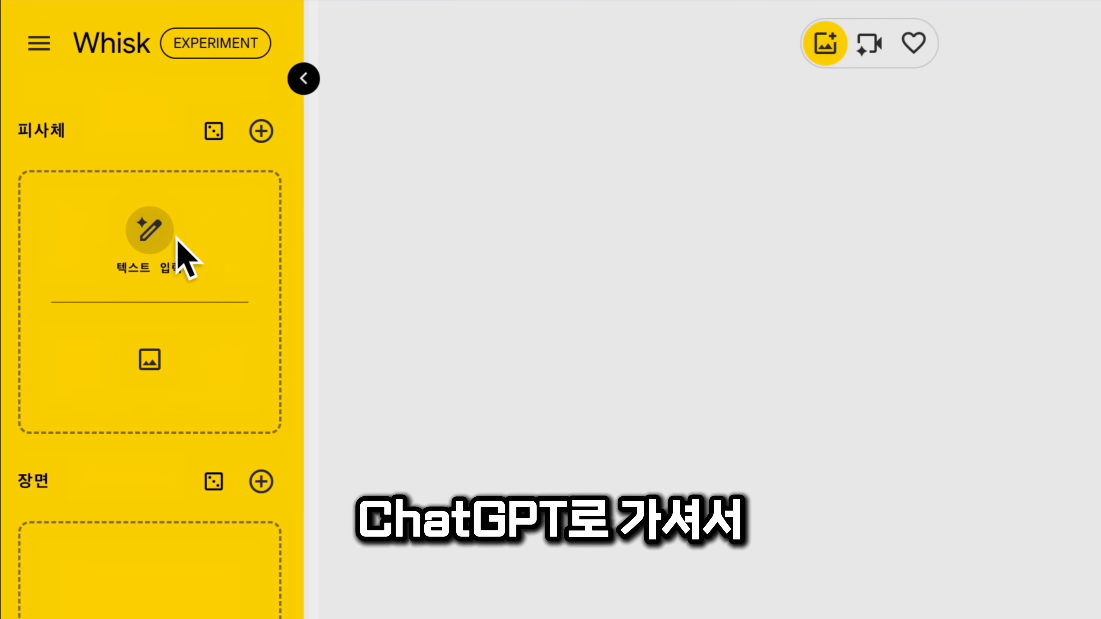
left_click(149, 235)
key("ctrl+v")
Step: Prefix the girl's prompt with "픽사 3D 애니메이션 스타일," and generate the subject image
type("3D피")
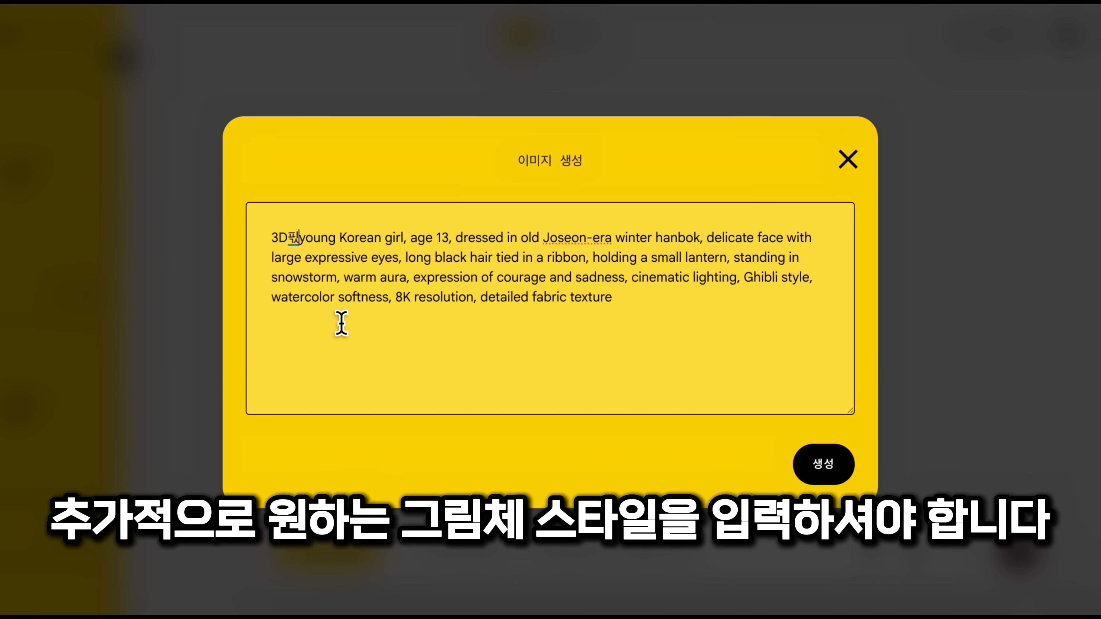
type("사")
key("BackSpace")
key("BackSpace")
key("BackSpace")
key("BackSpace")
key("BackSpace")
type("픽사 #")
key("BackSpace")
type("3D 애님")
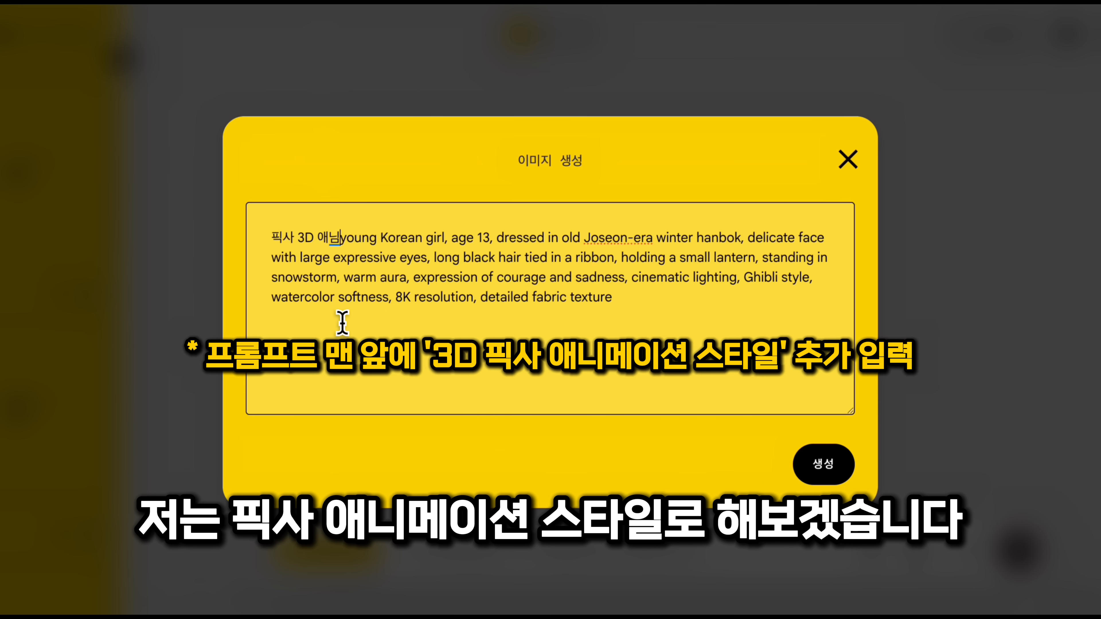
type("메이션 스타일,")
left_click(835, 463)
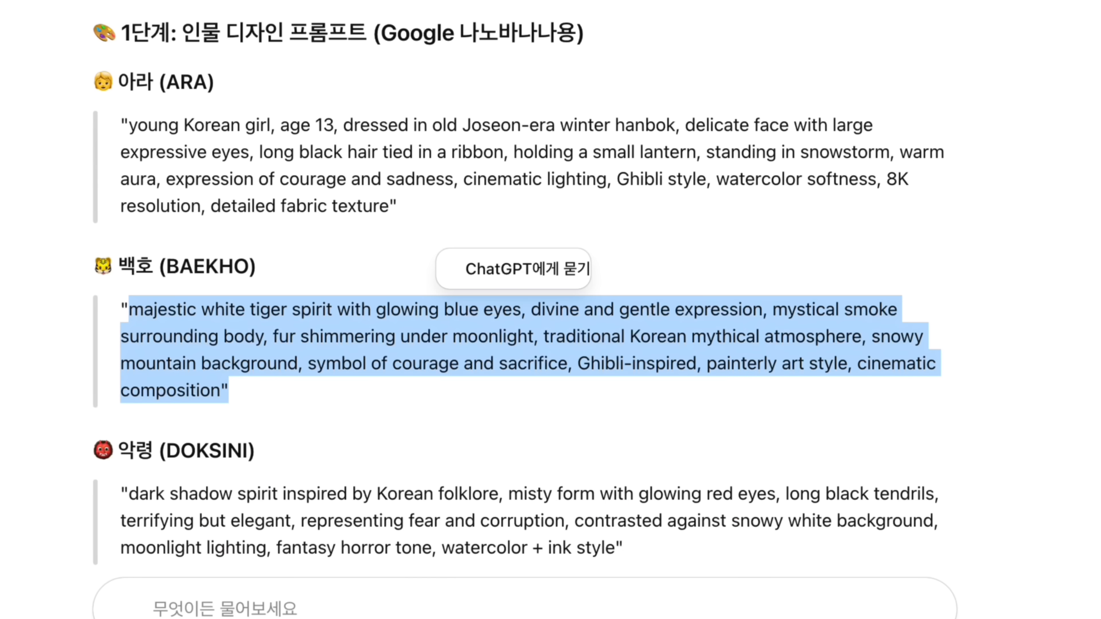
Step: Copy the DOKSINI character prompt from ChatGPT and paste it as the text description of an additional subject in Whisk
scroll(178, 438, "down", 2)
left_click_drag(129, 417, 611, 477)
key("ctrl+c")
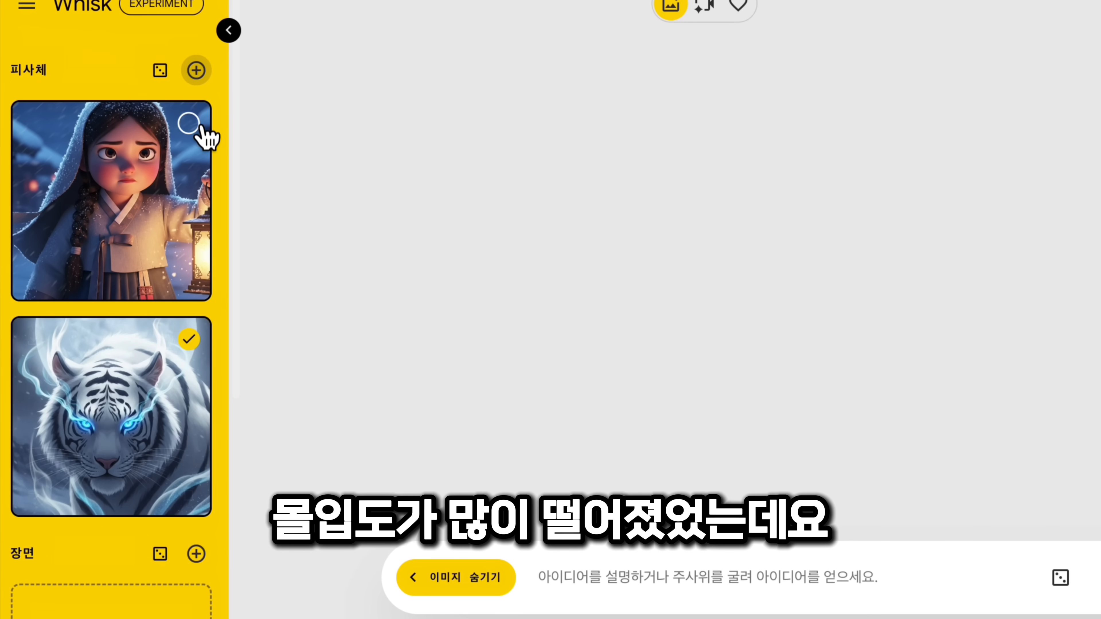
left_click(196, 70)
mouse_move(134, 297)
left_click(112, 265)
key("ctrl+v")
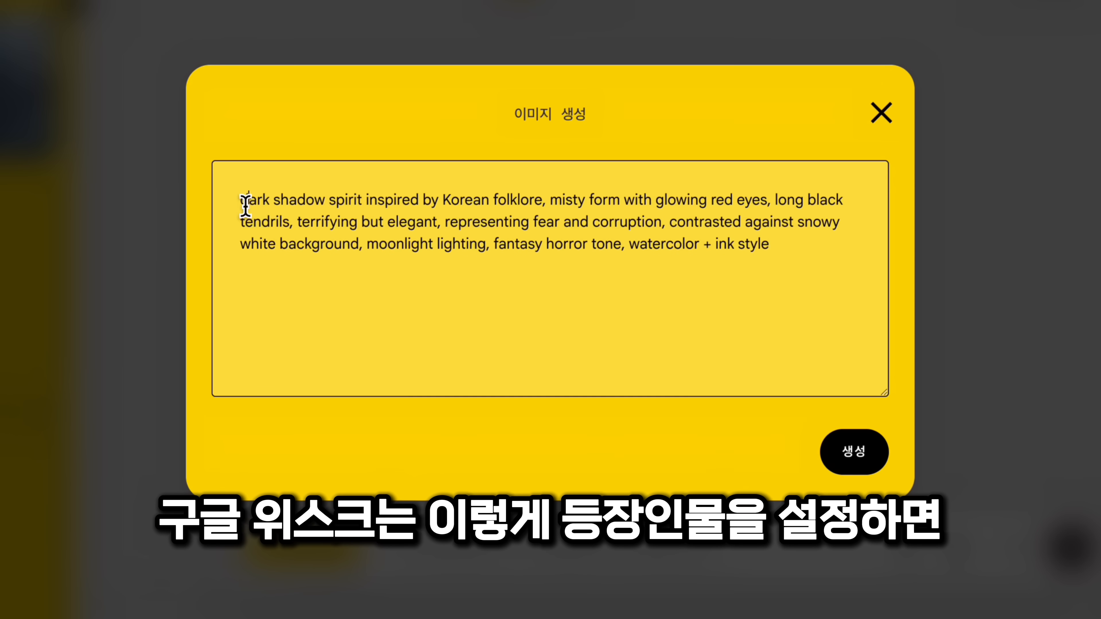
Step: Prefix the dark shadow spirit prompt with the style text "3D 애니메이션 픽사 스타일,"
type("3")
type("D 애니")
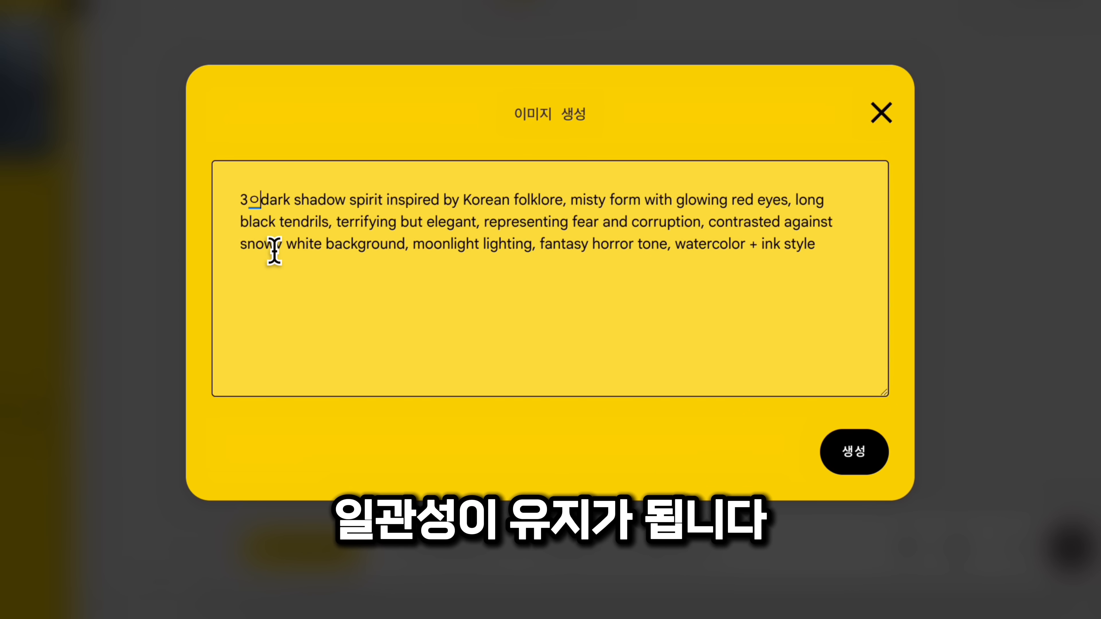
type("메이션 픽사 스타일,")
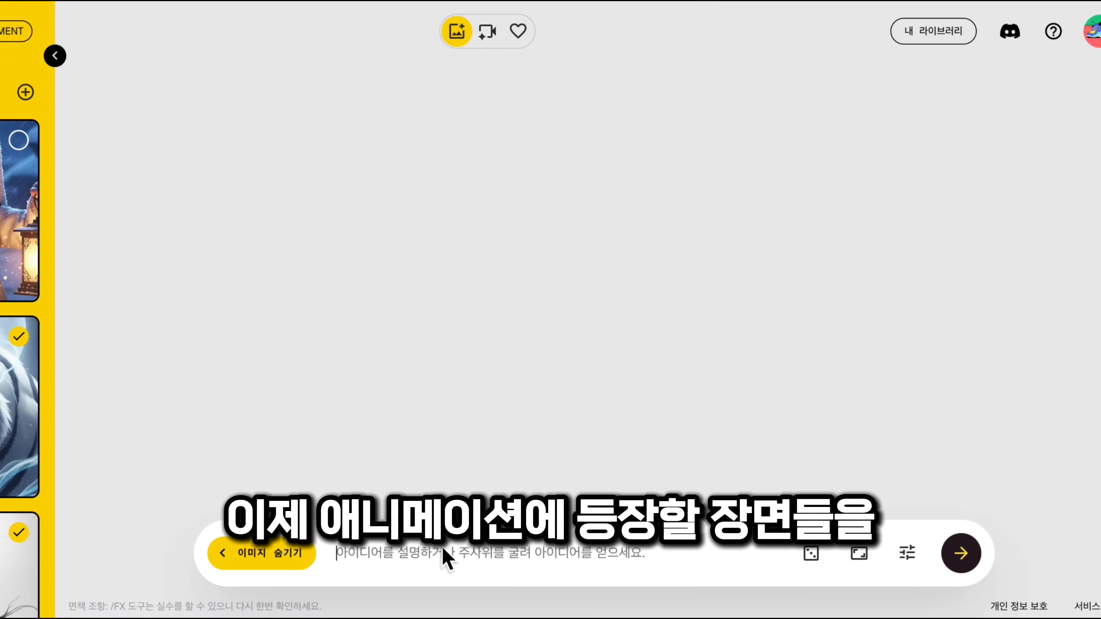
Step: Enter the prompt for the girl walking with a lantern in the snowstorm, prefixed with "3D 픽사 애니메이션 스타일,", and generate the scene
key("ctrl+v")
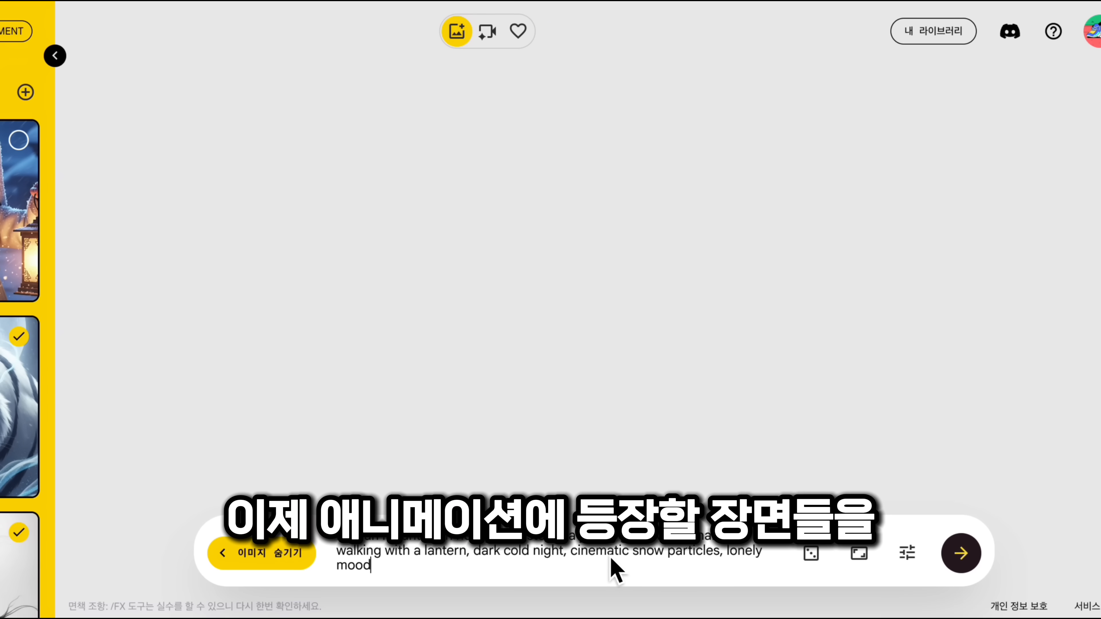
key("Return")
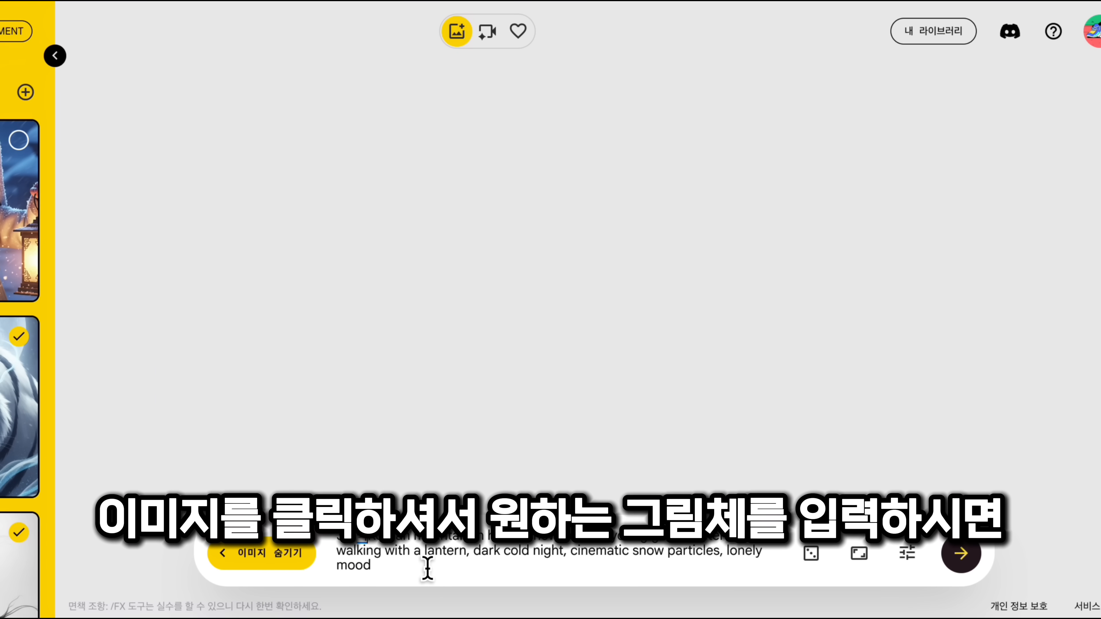
type("사 애니메이")
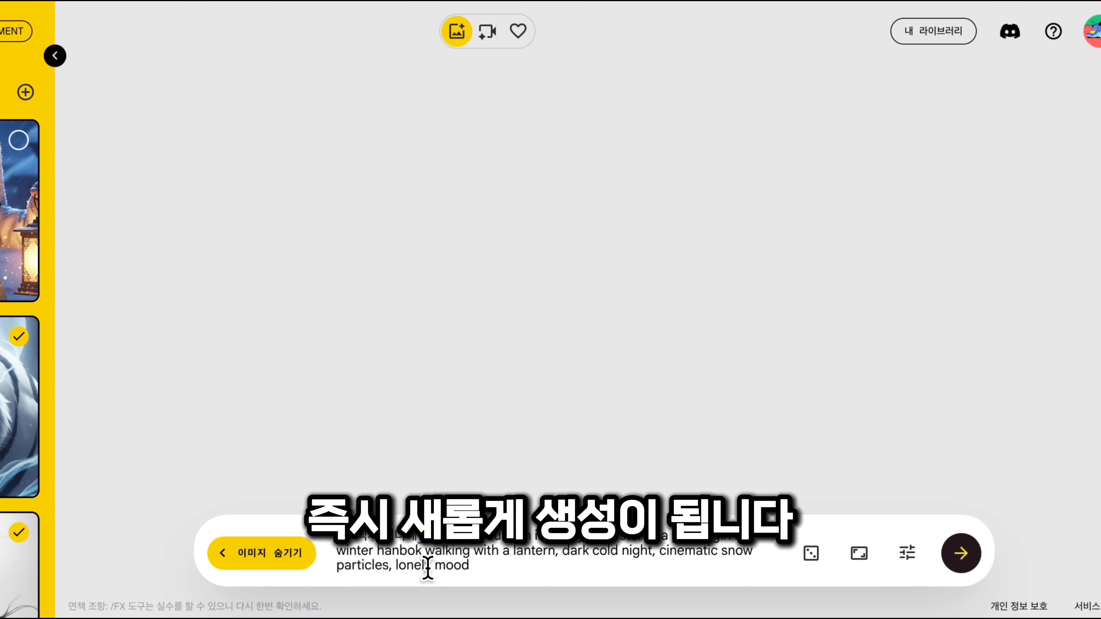
type("타일")
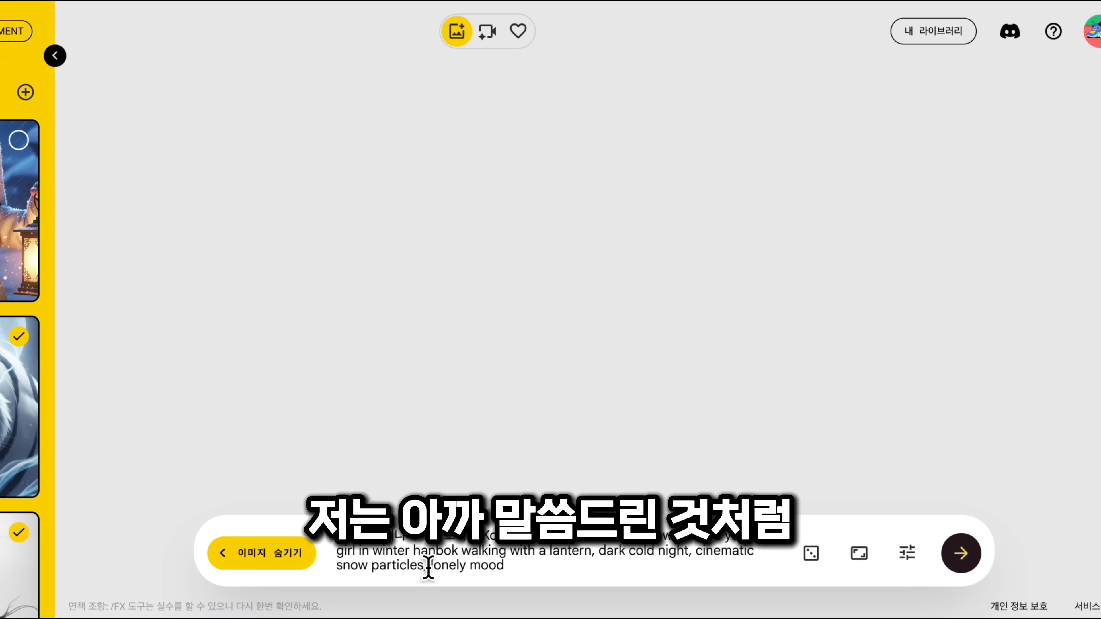
key("Return")
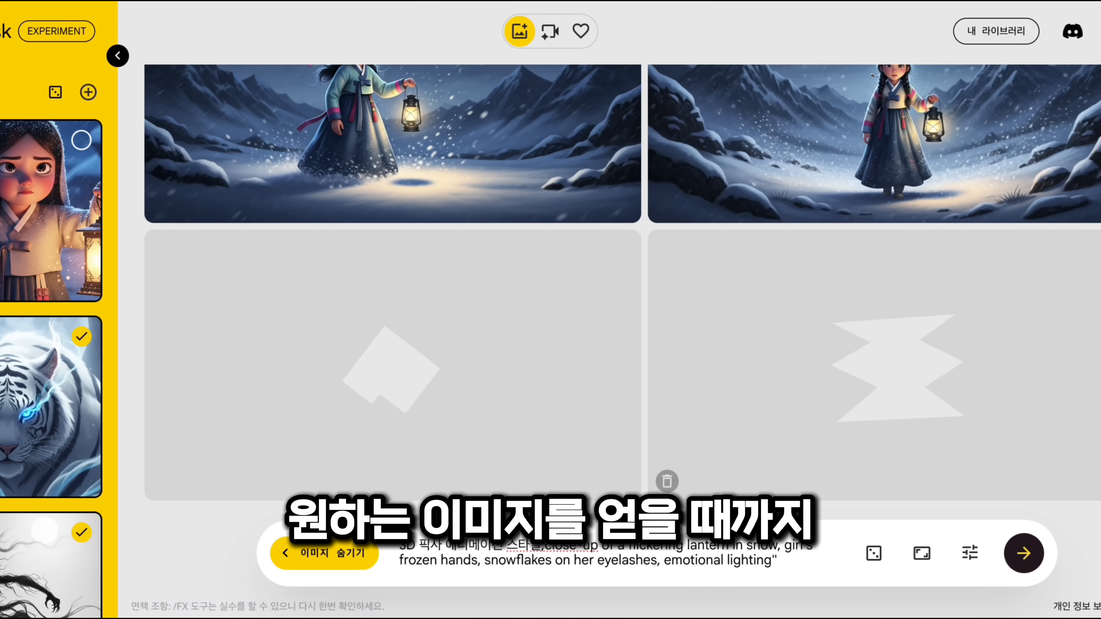
Step: Open the front-facing lantern girl image for refinement and add the instruction "눈보라를 더 강렬하게 바꿔" below its prompt
scroll(769, 470, "up", 3)
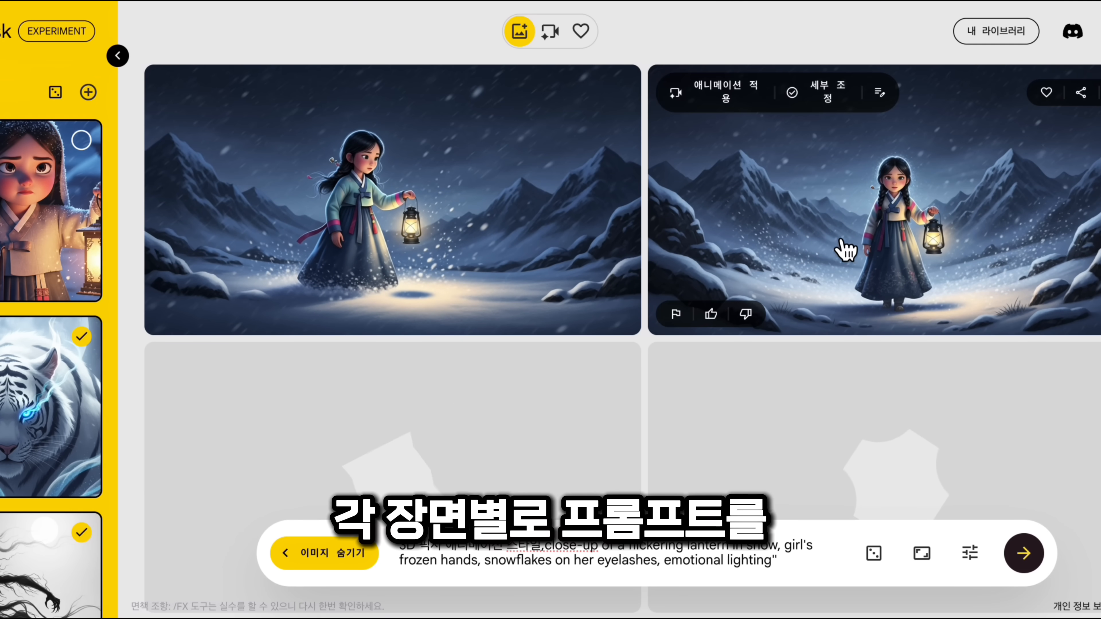
left_click(828, 202)
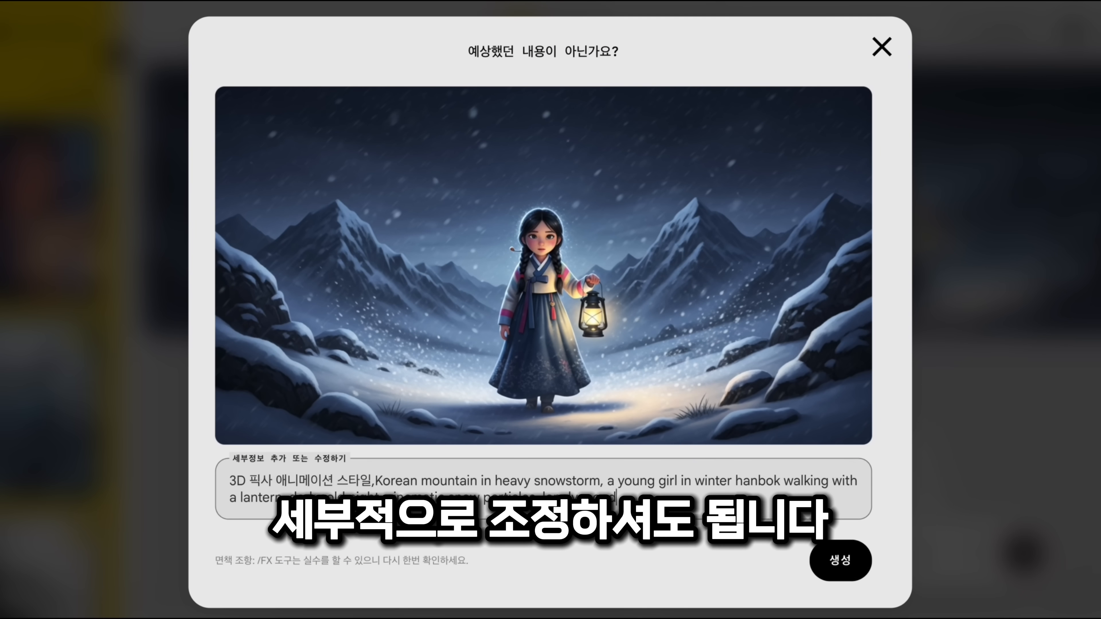
key("Return")
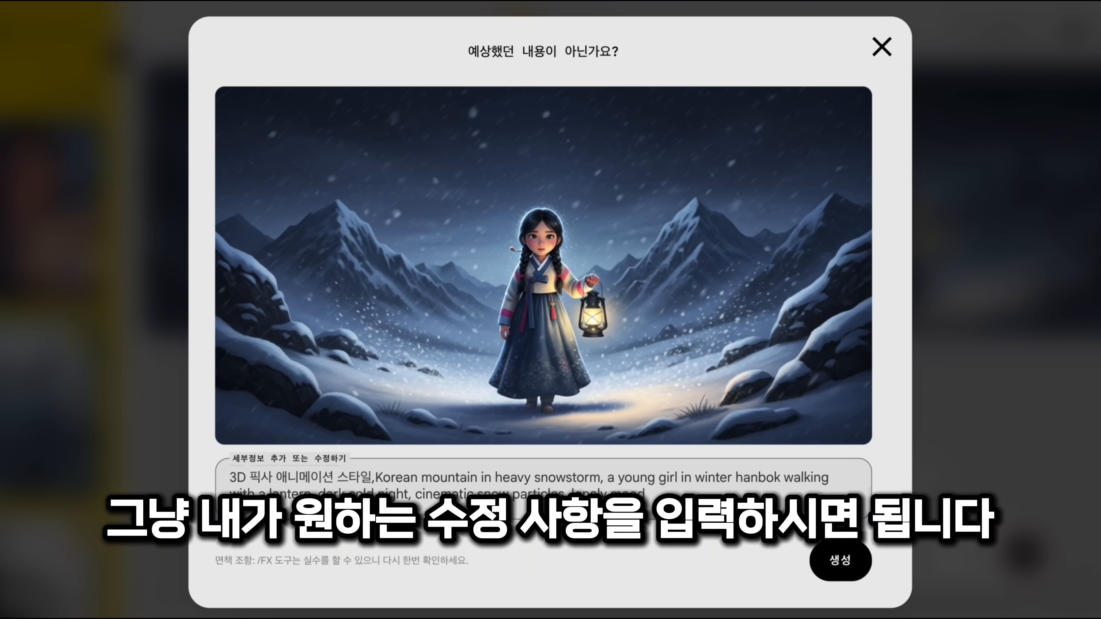
key("Return")
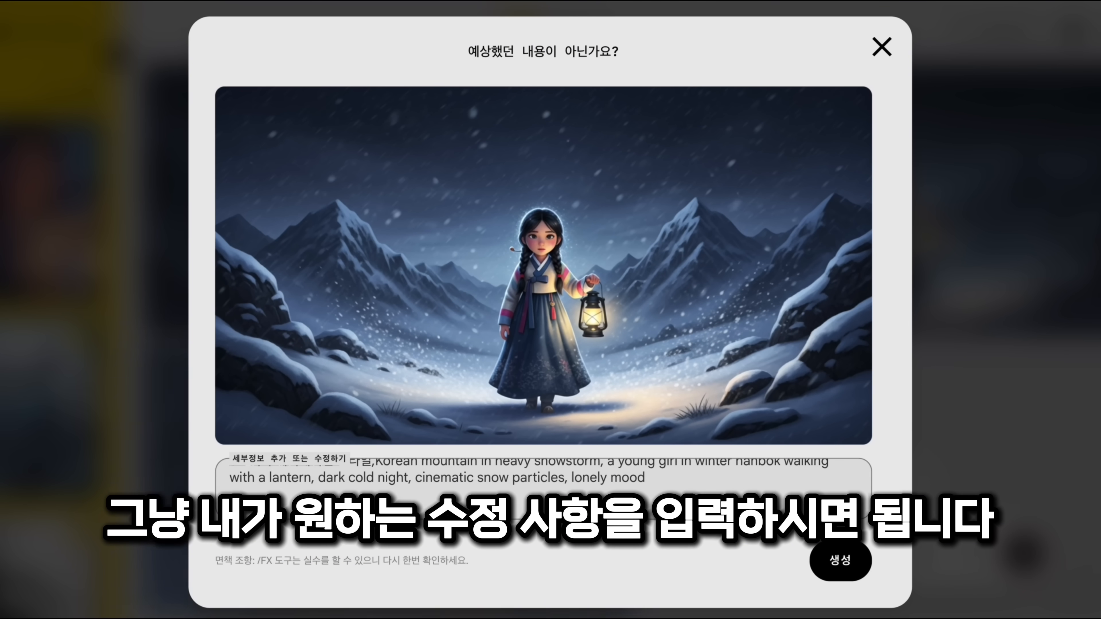
type("눈보라를 더 강")
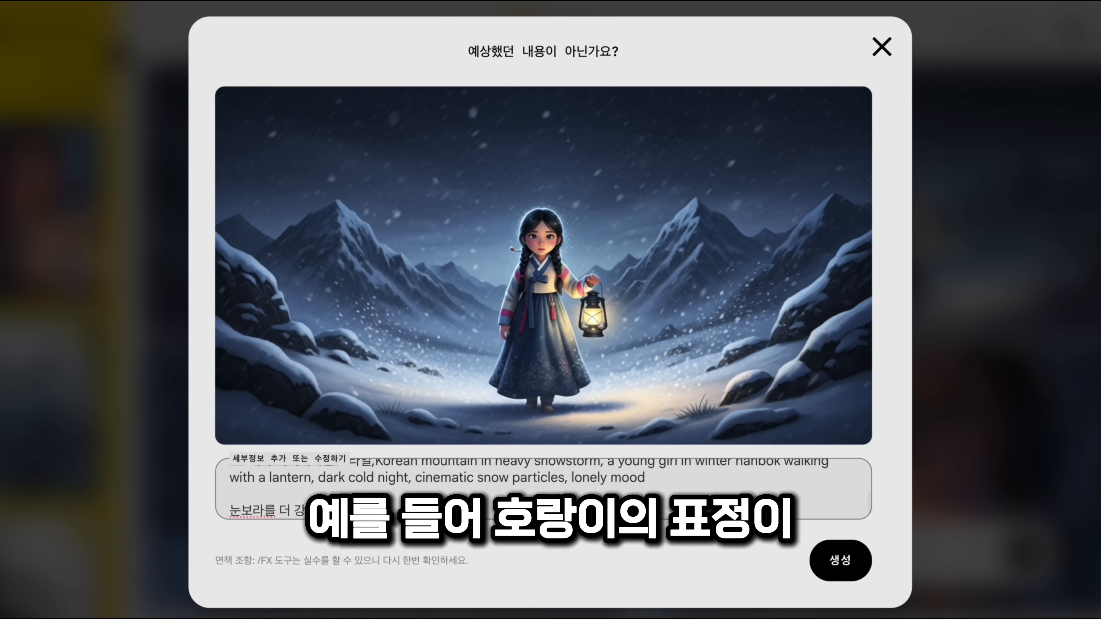
type("렬하게 바꿔")
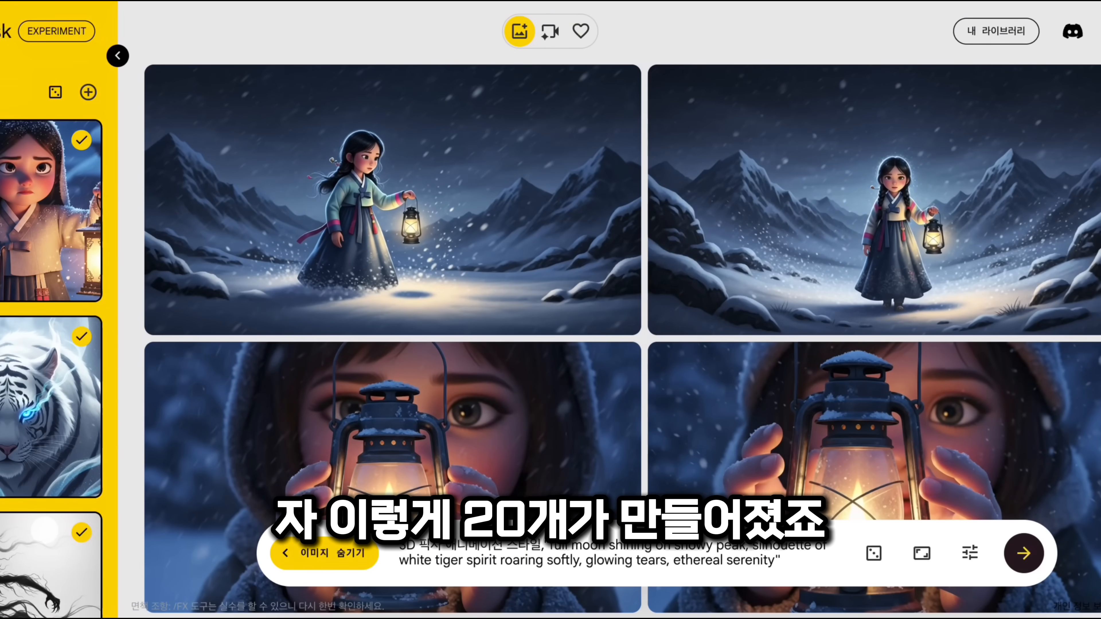
Step: Look through the generated scene images of the girl and the white tiger
scroll(622, 343, "down", 10)
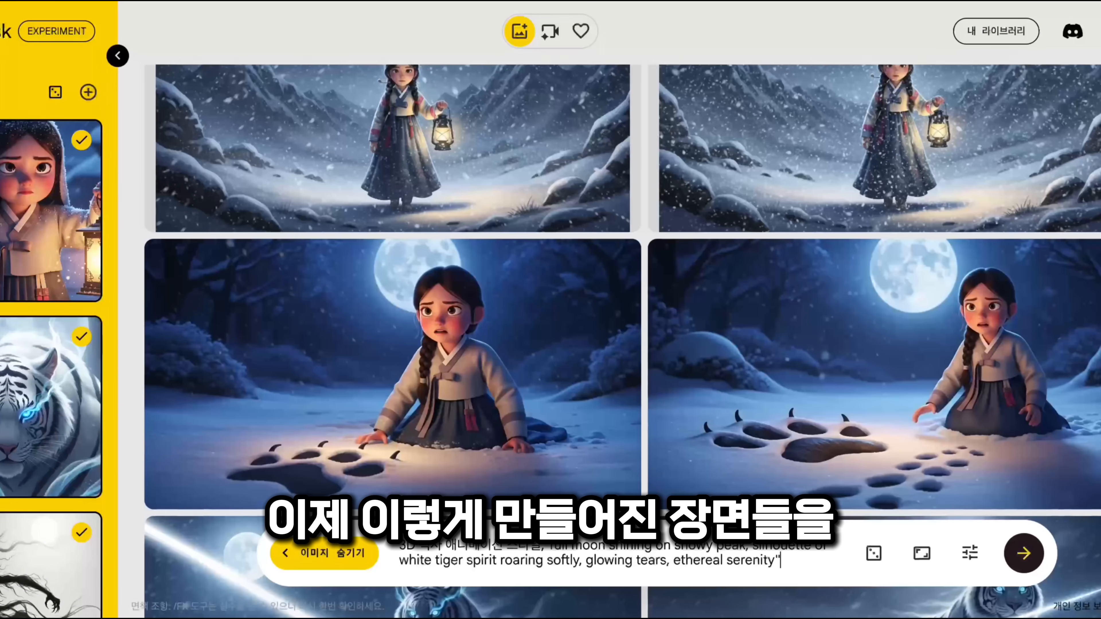
scroll(622, 343, "down", 10)
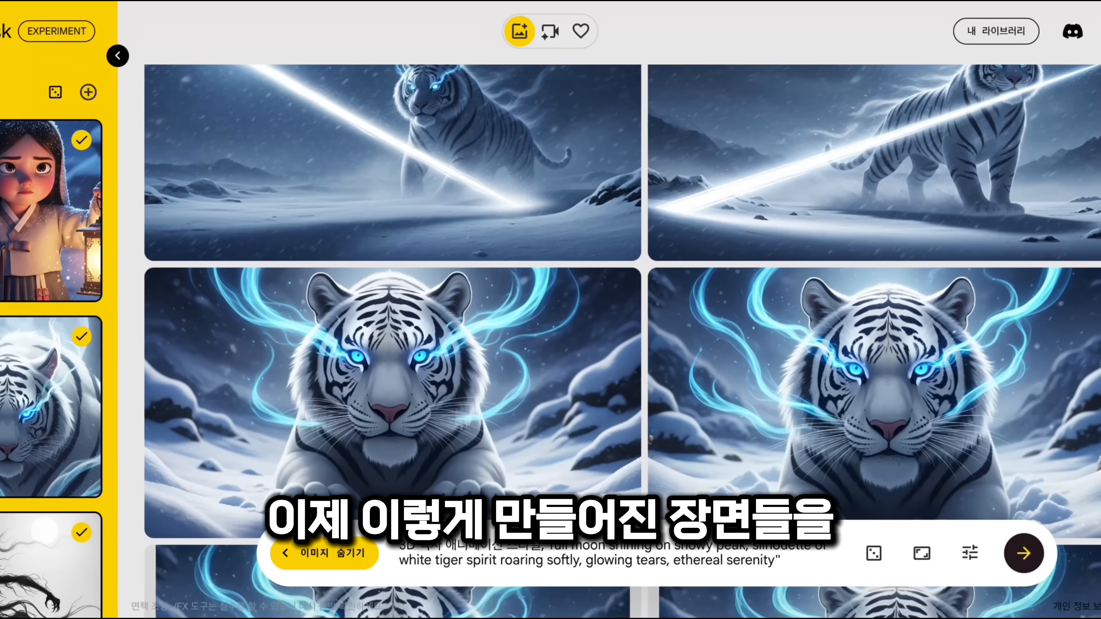
scroll(622, 343, "down", 7)
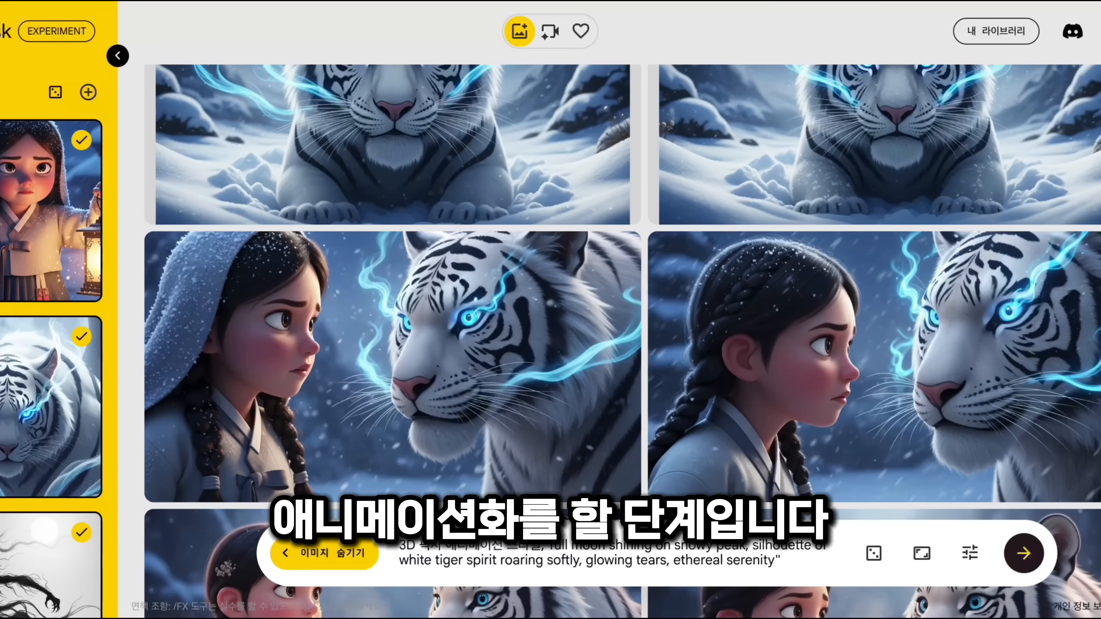
scroll(622, 342, "down", 5)
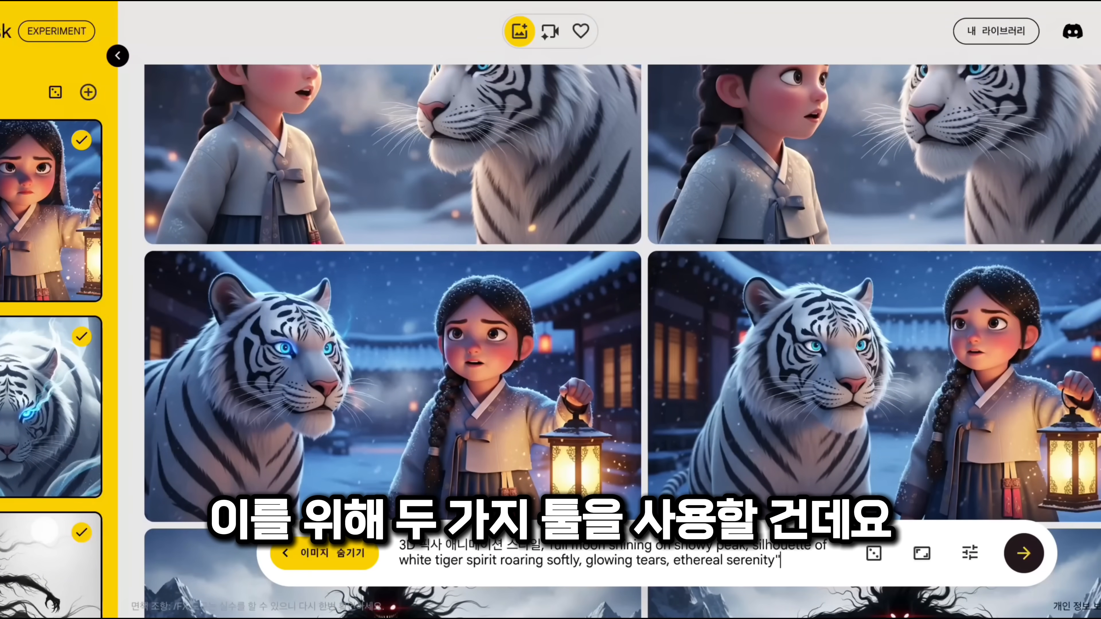